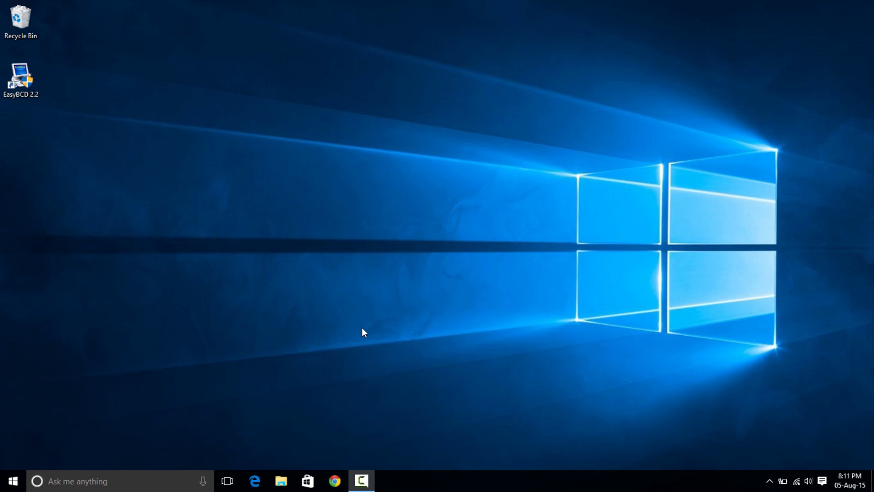
Expand Cortana's weather card to the five-day New Delhi forecast, then close the panel
click(118, 485)
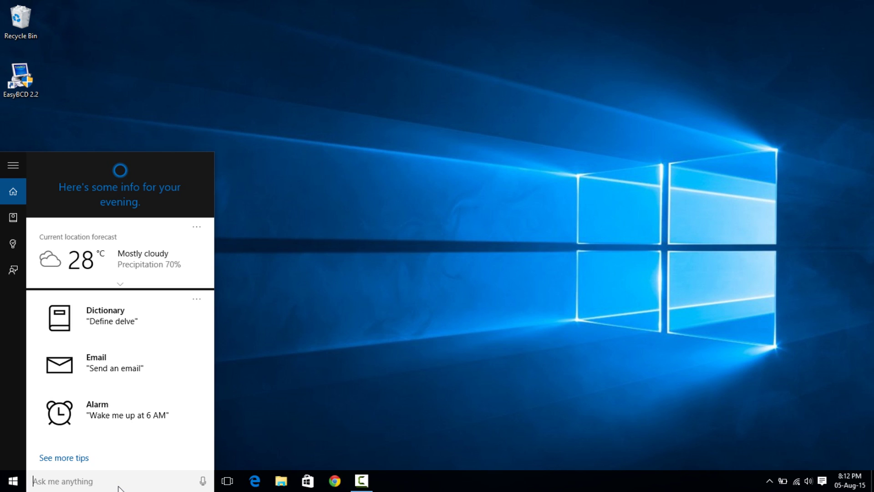
click(119, 283)
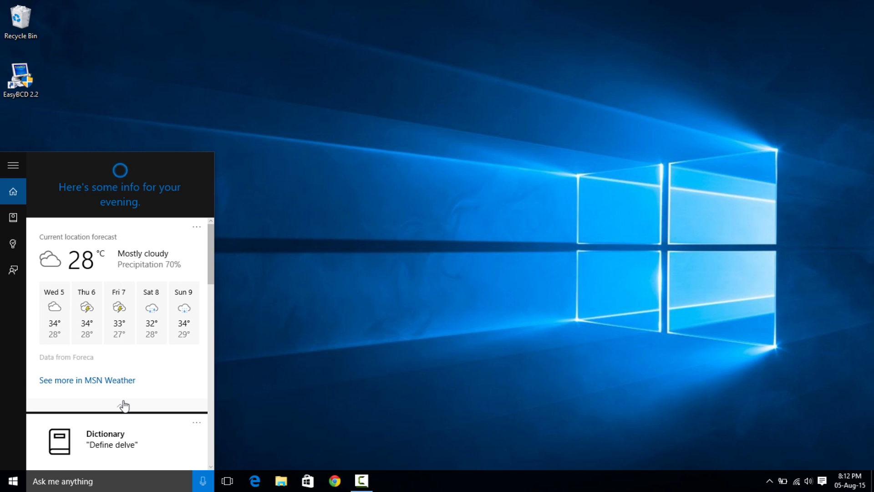
scroll(123, 405, down, 3)
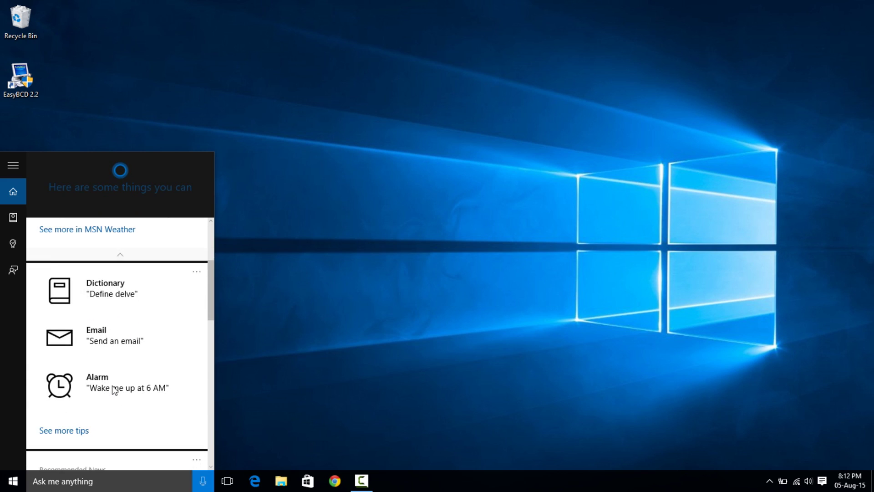
scroll(124, 405, down, 3)
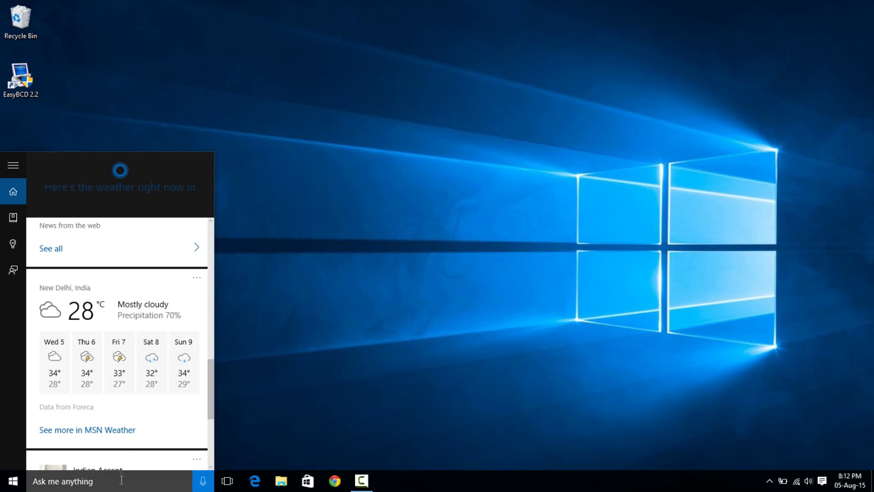
click(405, 358)
Launch EasyBCD 2.2 from its desktop icon to view the current bootloader
click(14, 95)
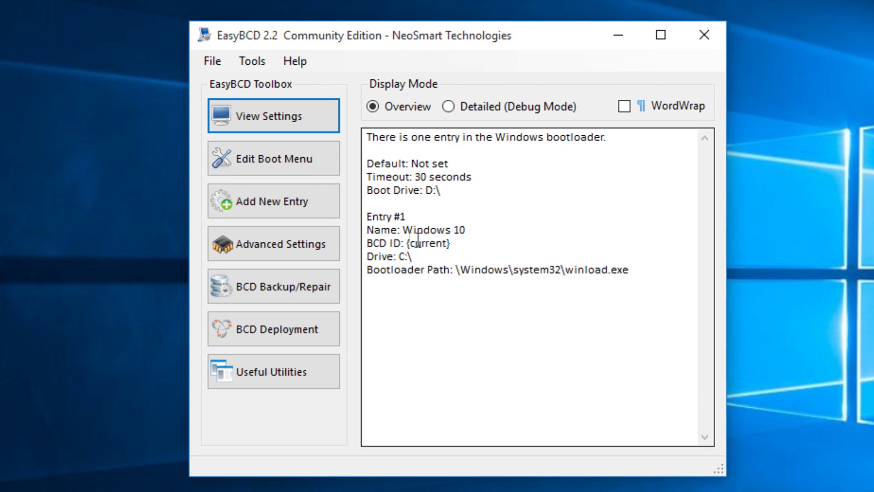
Review the current boot menu entries, then begin adding a new Windows entry
click(273, 163)
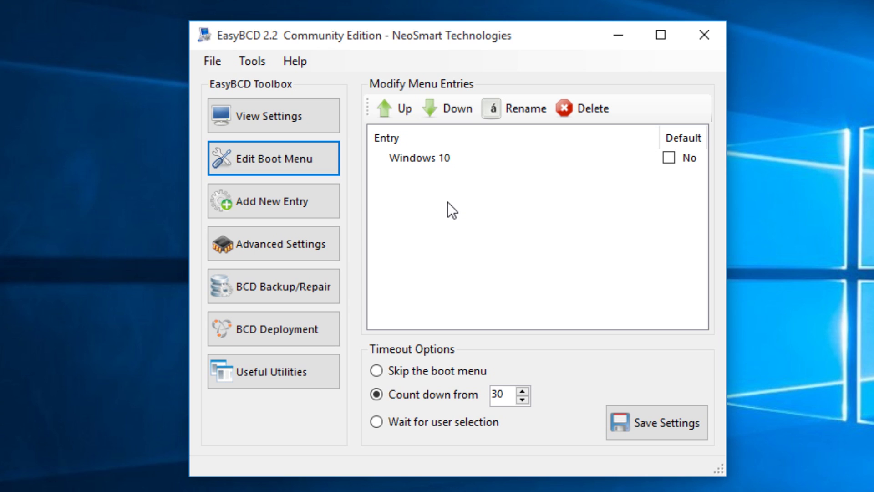
click(270, 196)
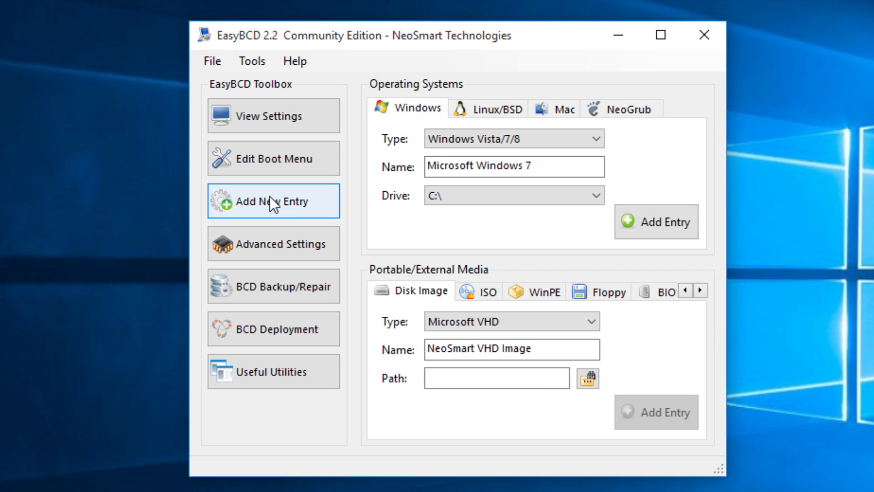
Keep type Windows Vista/7/8, rename the entry 'Windows 7', and set drive D:\
click(598, 135)
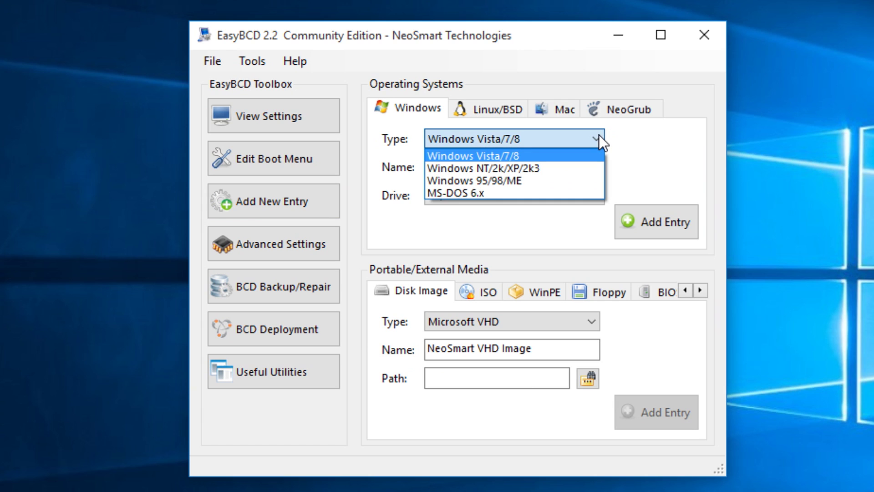
click(599, 134)
click(480, 165)
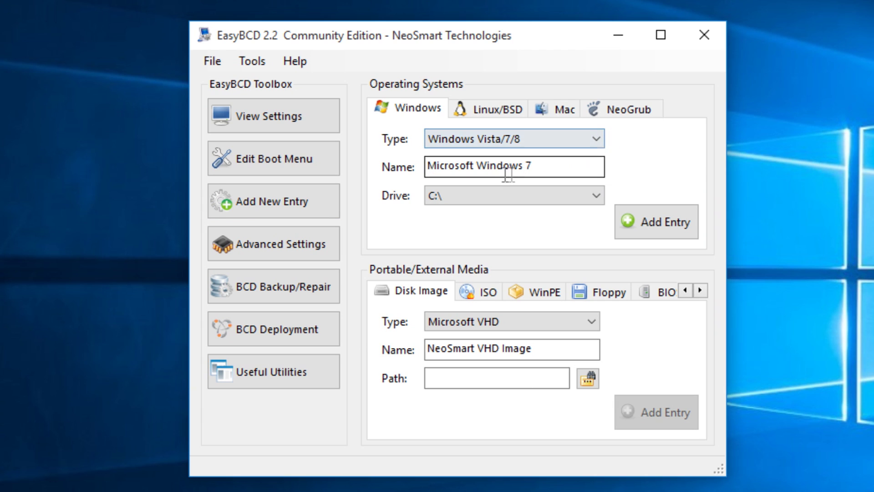
drag(477, 167, 393, 167)
key(BackSpace)
click(487, 195)
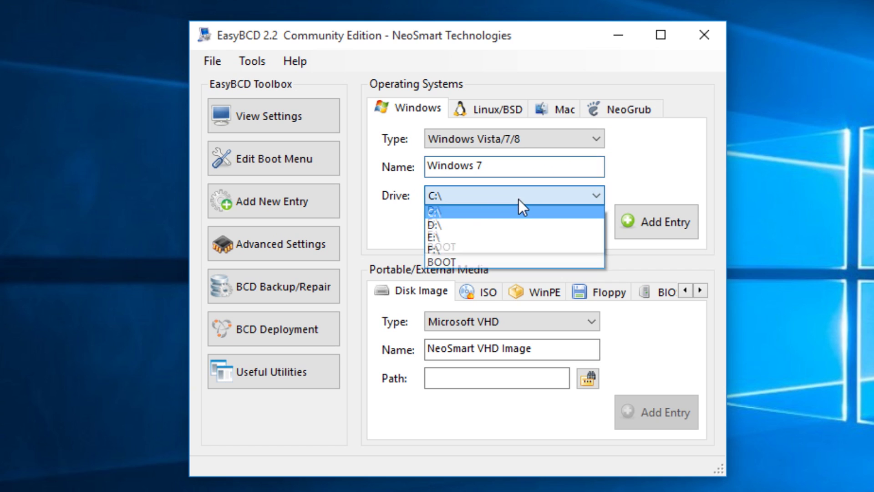
click(511, 226)
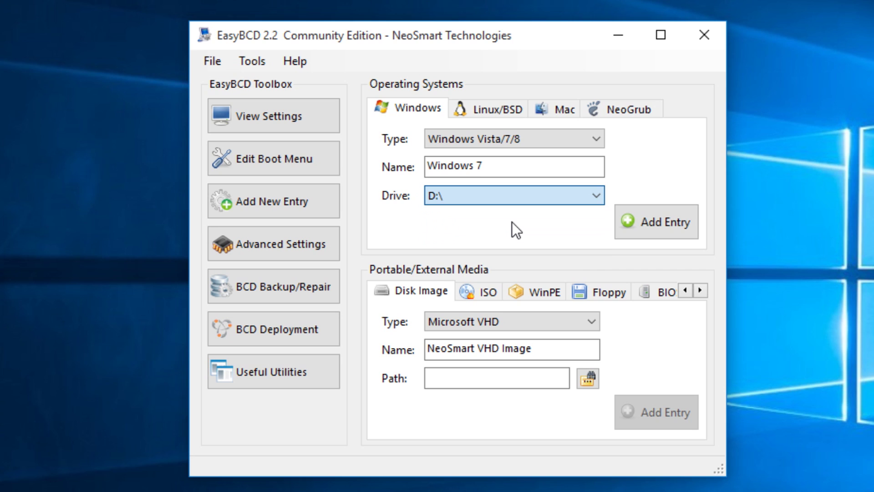
Add the Windows 7 entry, make it default, set a 10-second countdown, and save
click(638, 227)
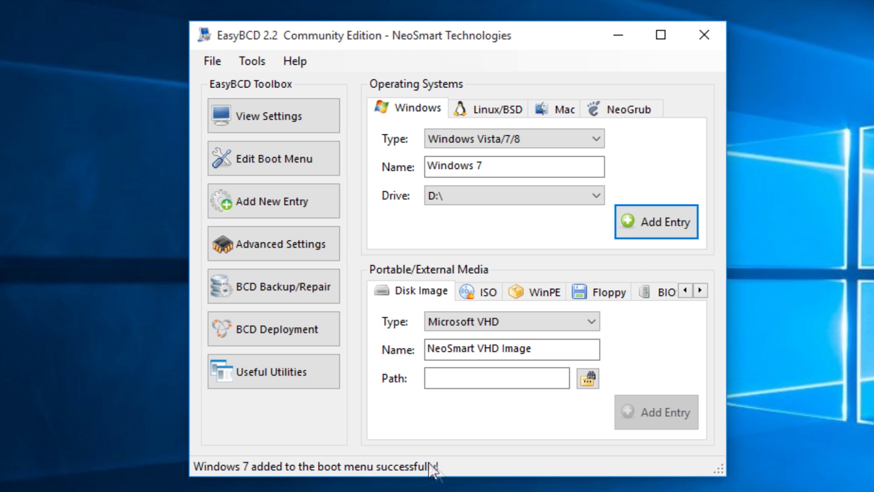
click(299, 167)
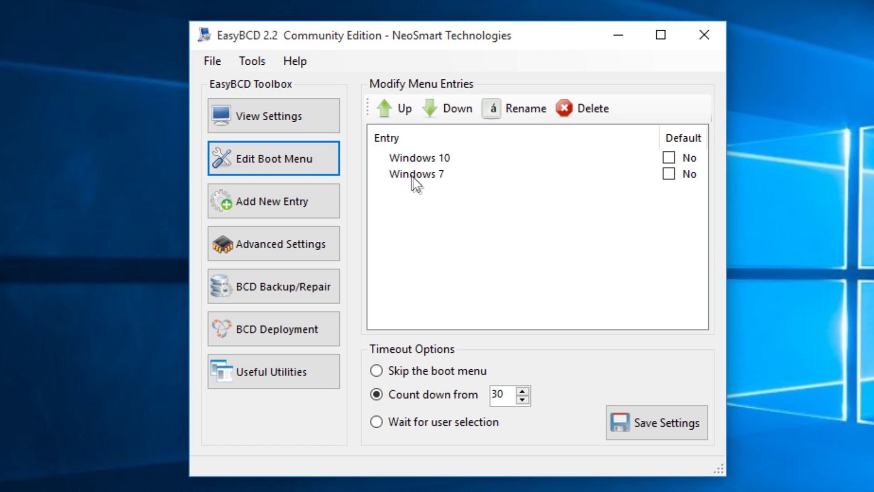
click(667, 174)
double_click(509, 391)
text(10)
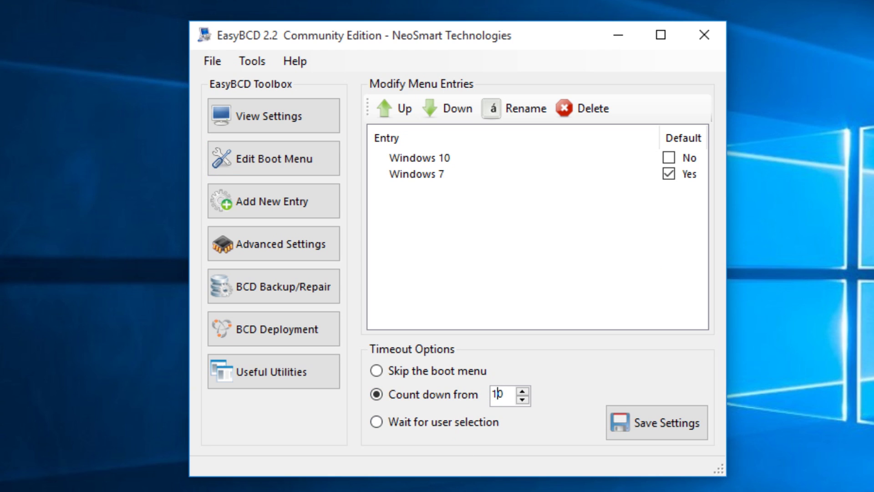
click(629, 420)
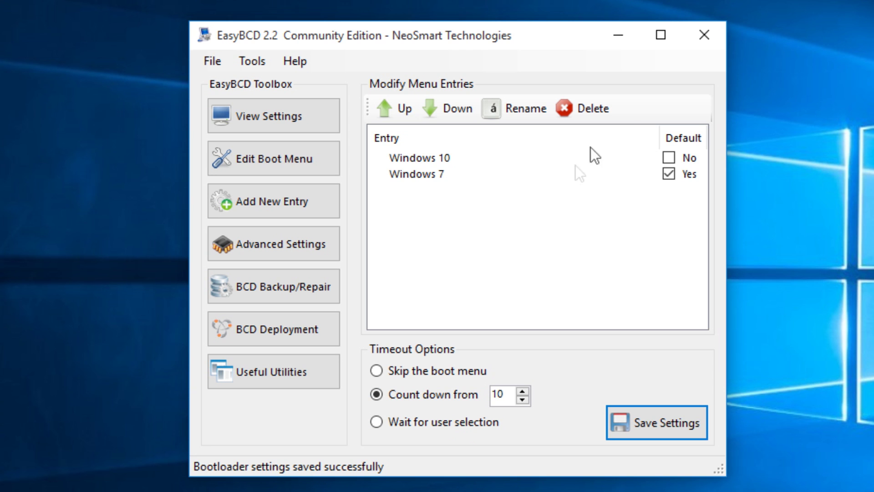
Close EasyBCD, restart the computer, and choose Windows 10 from the boot menu
click(707, 35)
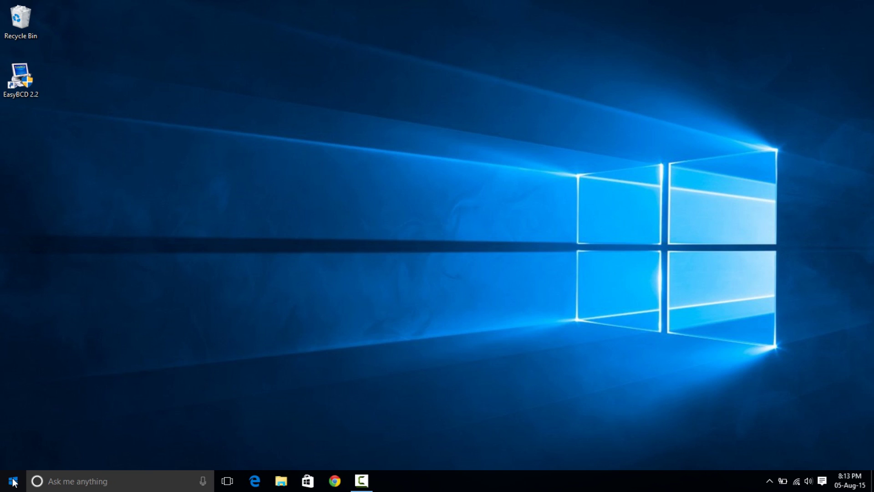
click(18, 465)
click(63, 393)
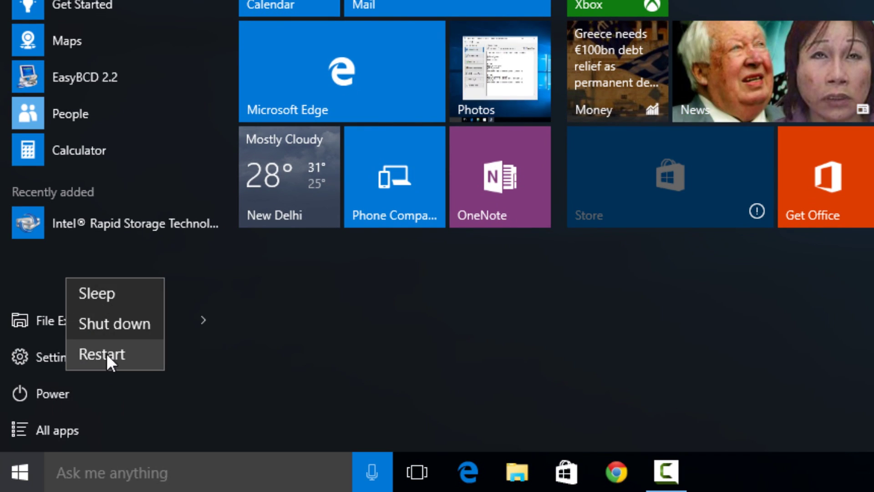
click(106, 353)
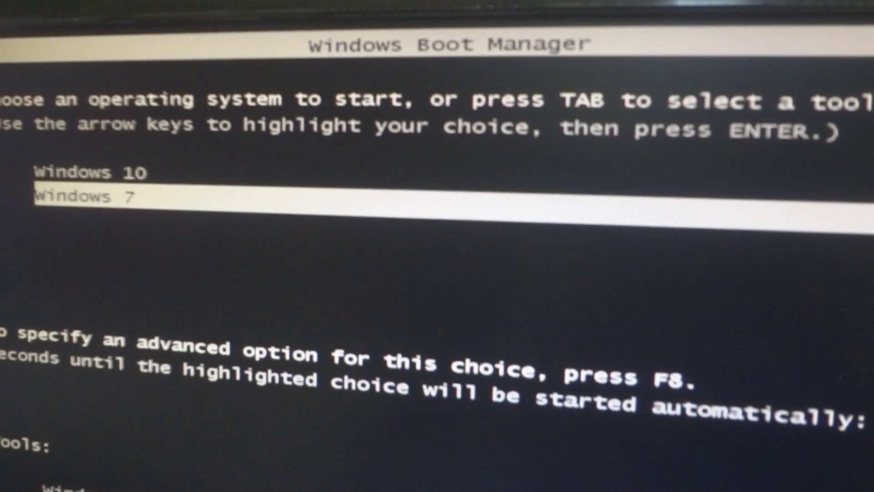
key(Up)
key(Down)
key(Up)
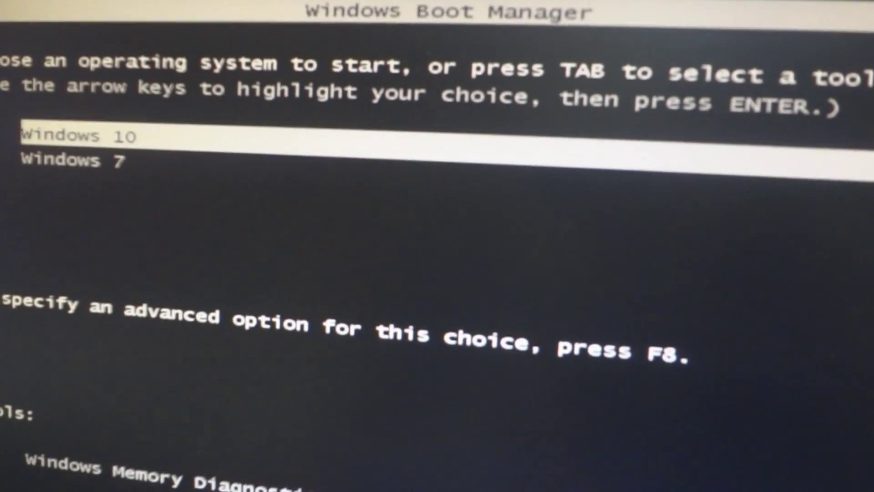